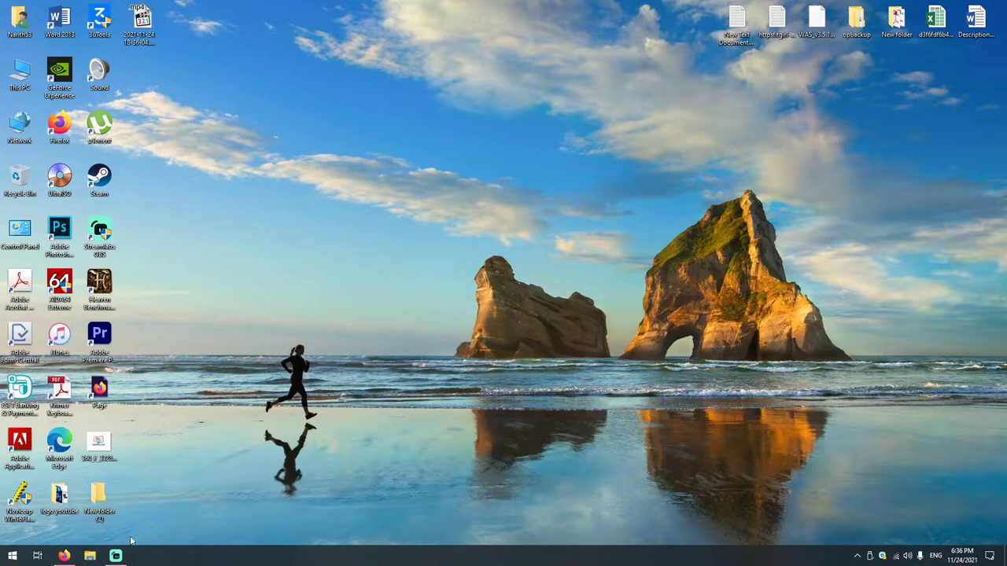
- In Firefox, open the Hard Disk Sentinel website from the search results, dismiss its promotional offer and go to the download page
left_click(63, 556)
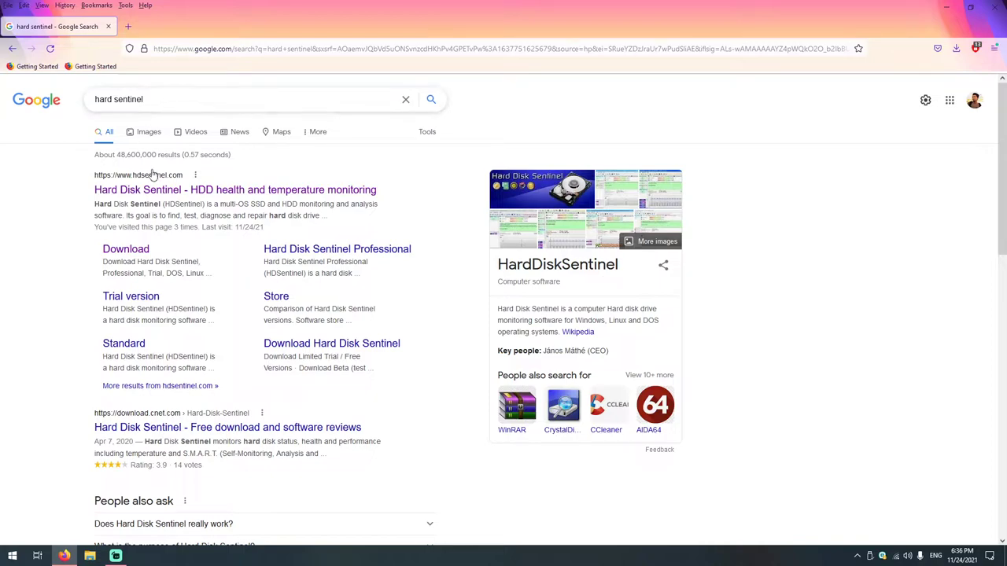
left_click(210, 196)
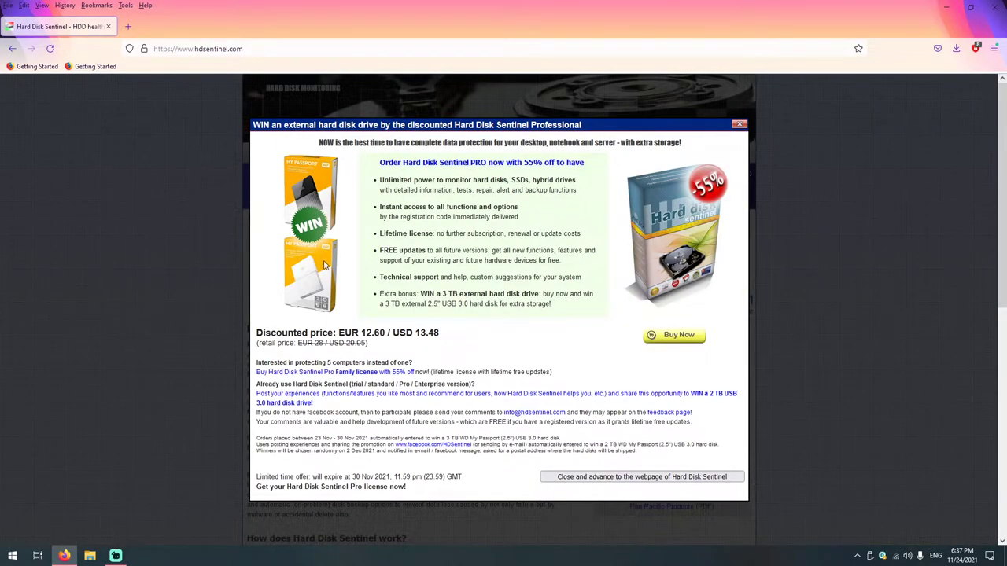
left_click(740, 125)
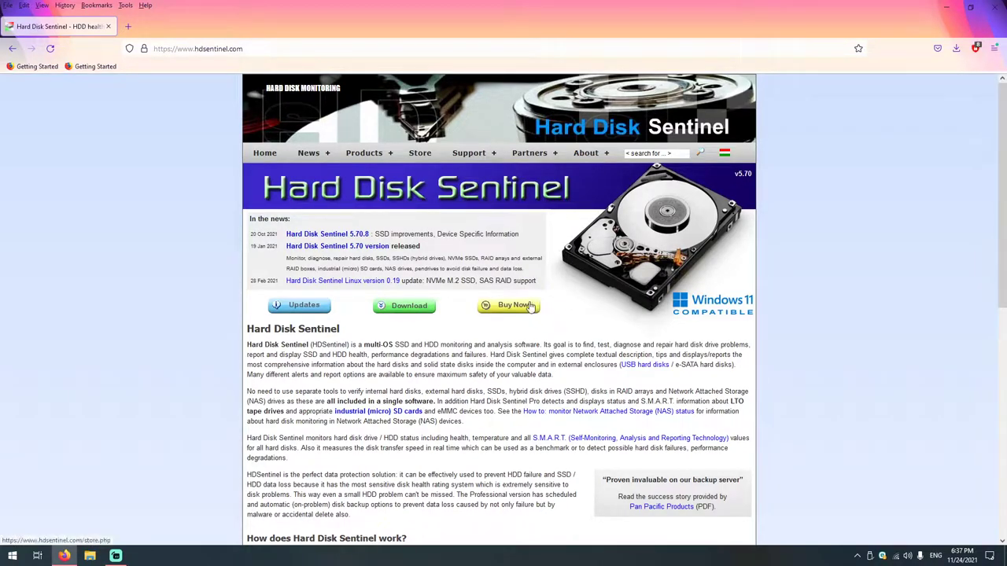
left_click(417, 311)
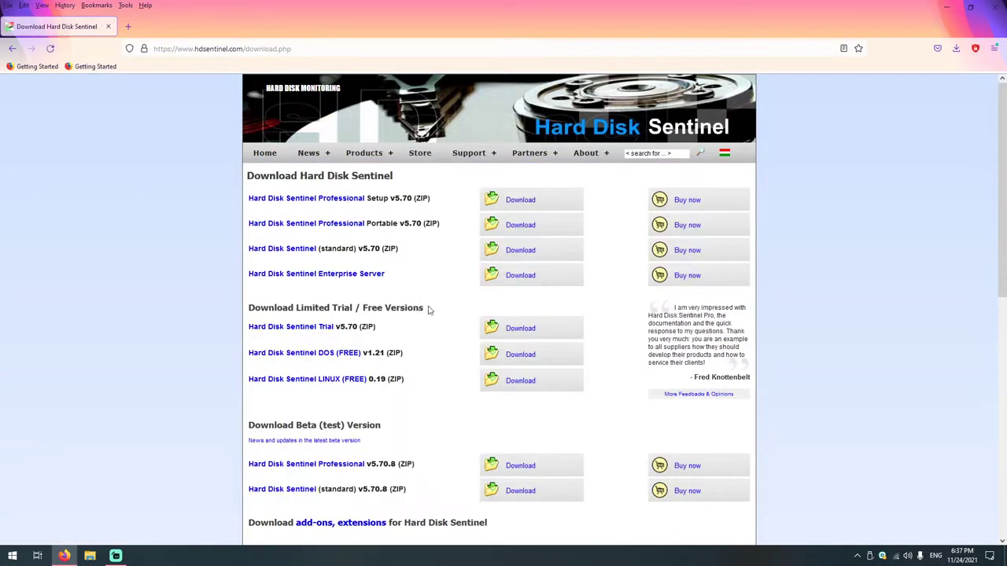
- Download the Hard Disk Sentinel Professional Setup v5.70 ZIP, saving the file, and show it in its containing folder
left_click(521, 202)
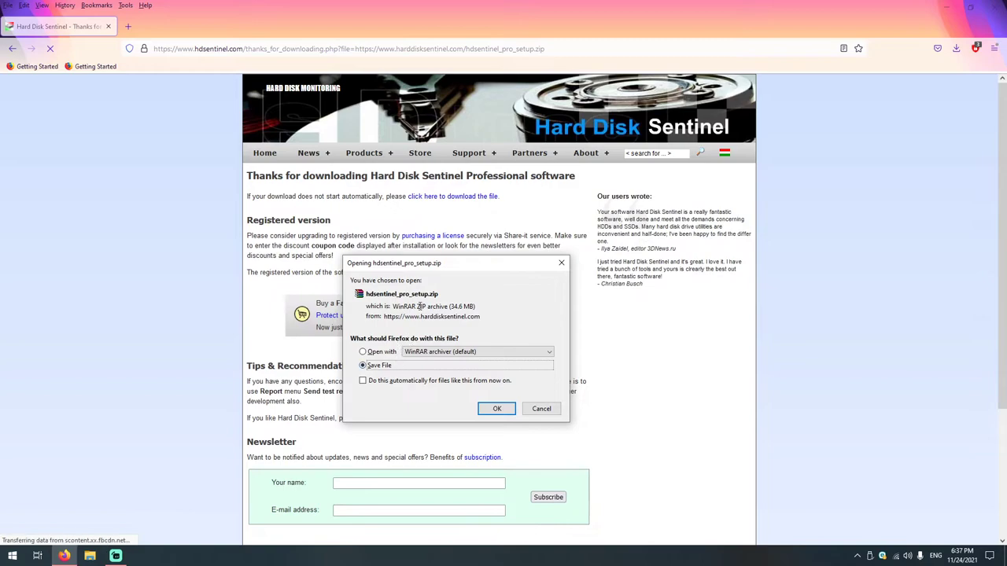
left_click(497, 409)
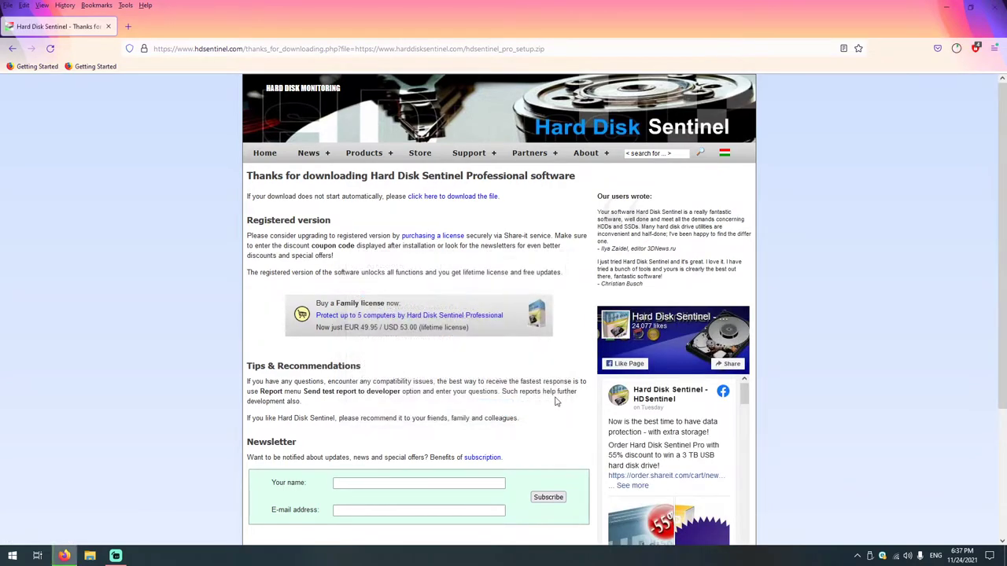
left_click(957, 48)
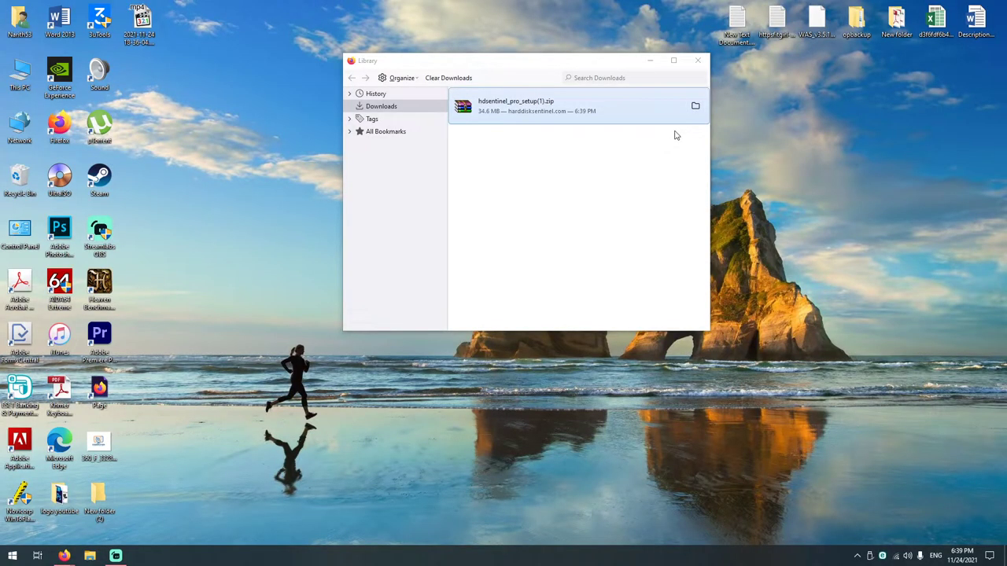
left_click(696, 106)
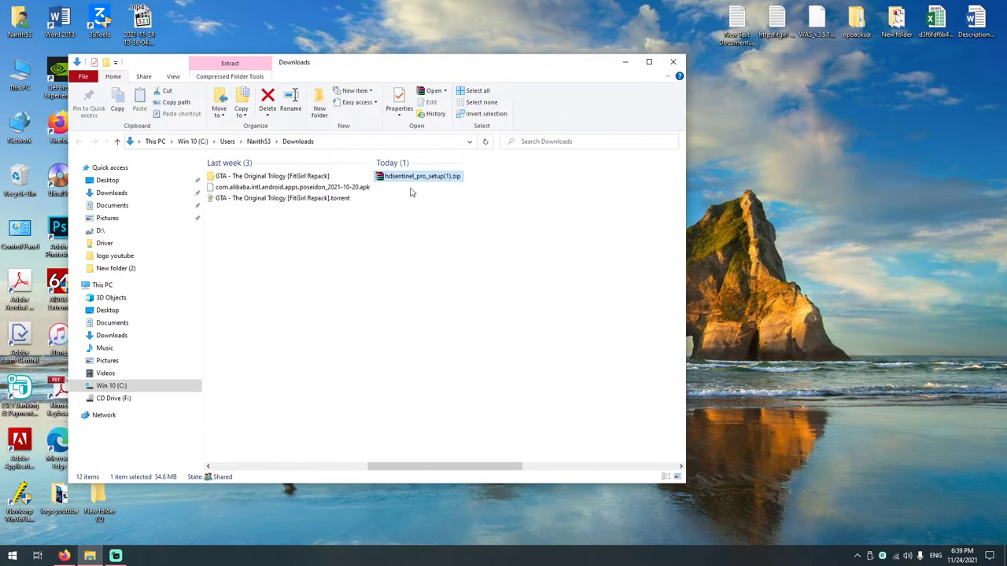
- Extract hdsentinel_pro_setup(1).zip into its own folder within Downloads and refresh the file listing
right_click(410, 179)
left_click(430, 244)
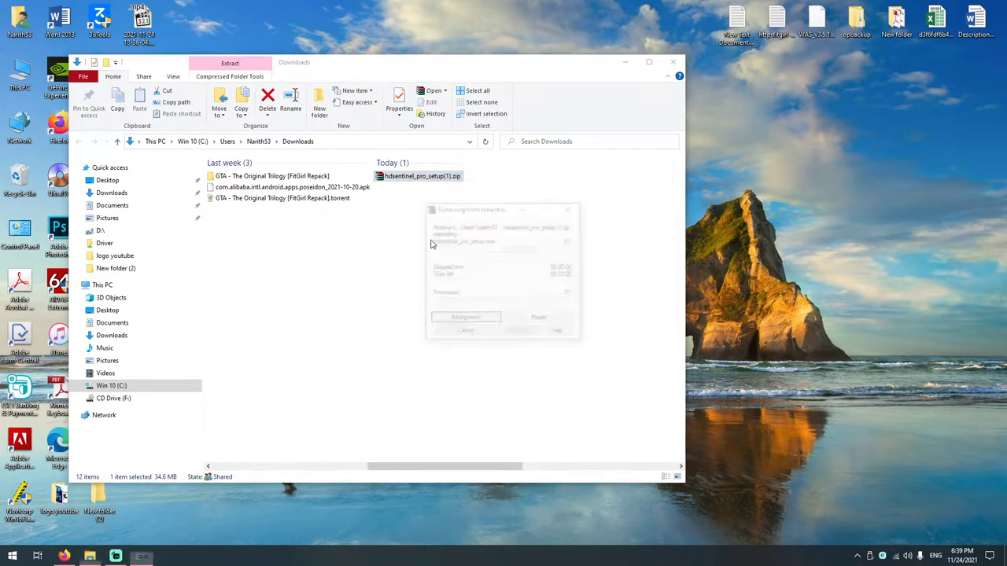
right_click(450, 226)
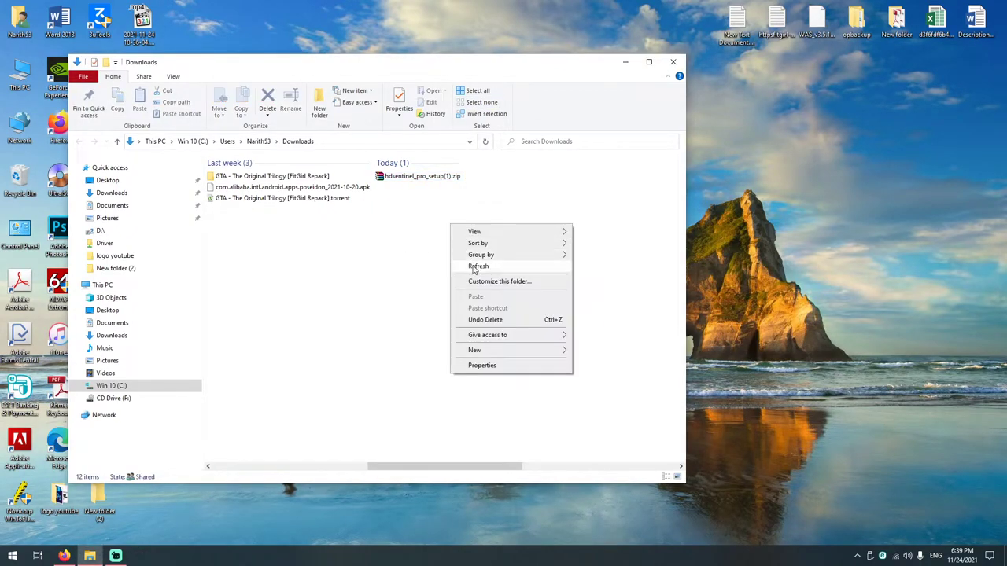
left_click(474, 266)
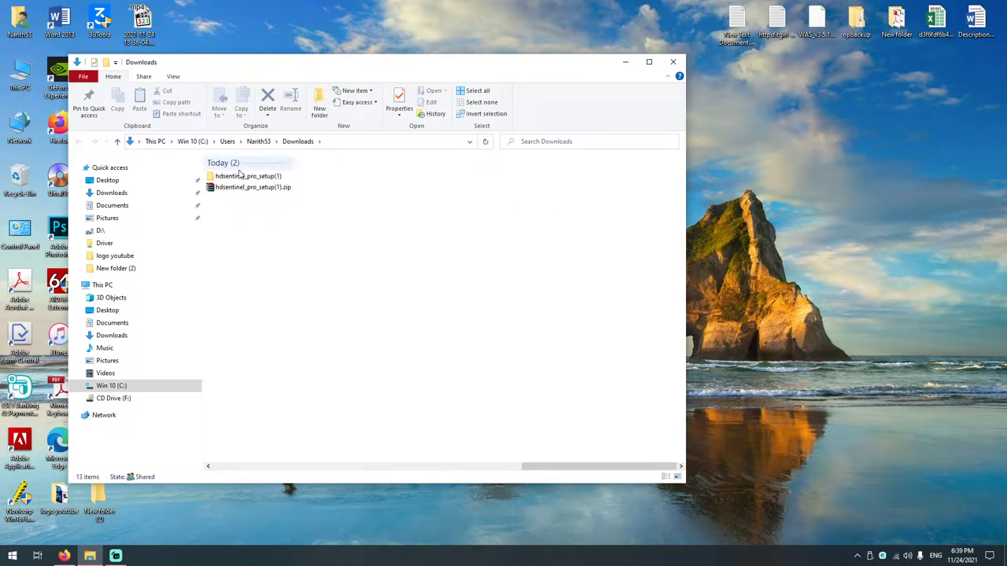
- Run hdsentinel_pro_setup.exe from the extracted hdsentinel_pro_setup(1) folder and confirm the prompt to start the setup wizard
double_click(240, 176)
left_click_drag(434, 63, 563, 47)
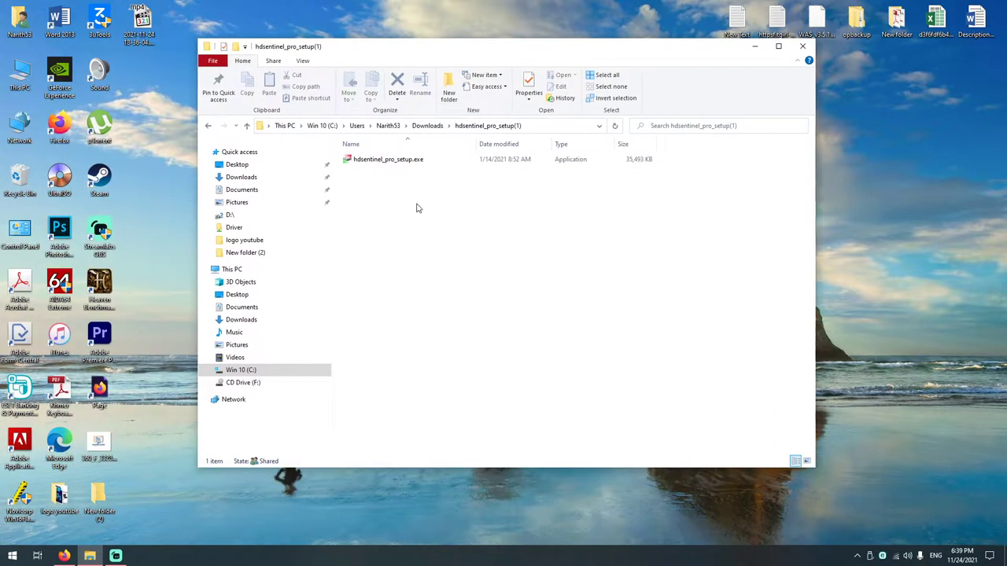
double_click(384, 161)
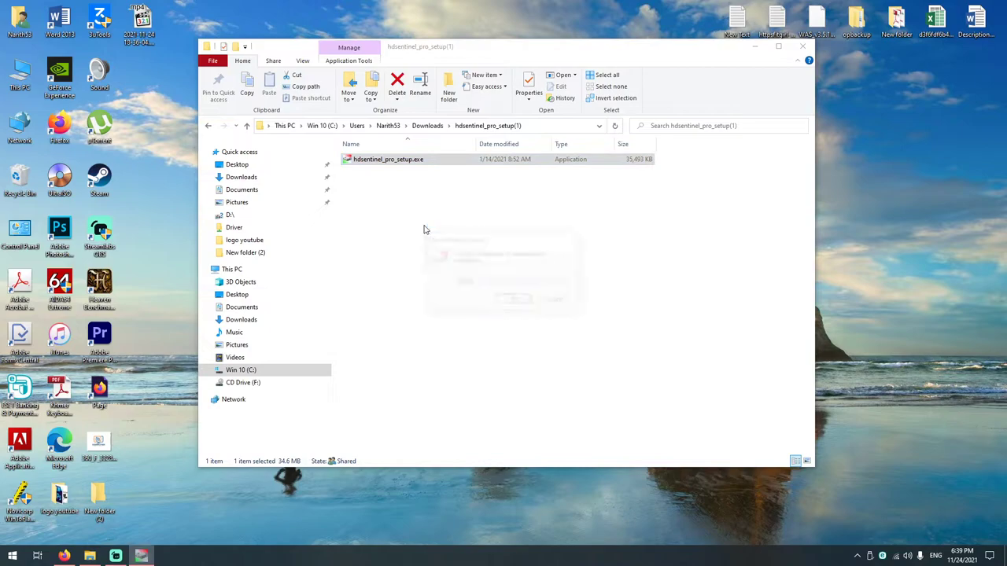
left_click(512, 302)
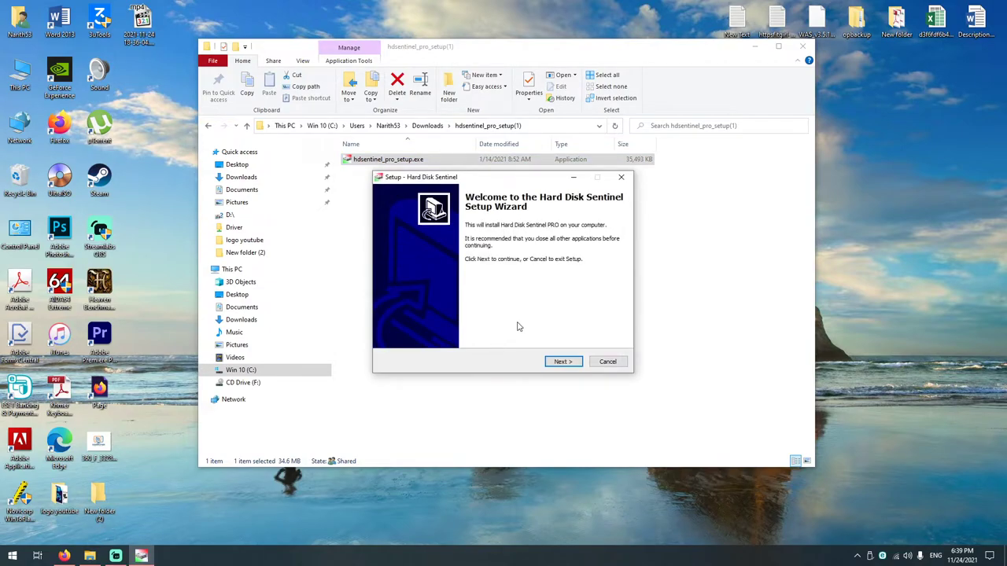
- Accept the license agreement and confirm installing into the existing folder C:\Program Files (x86)\Hard Disk Sentinel
left_click(563, 361)
left_click(445, 332)
left_click(573, 363)
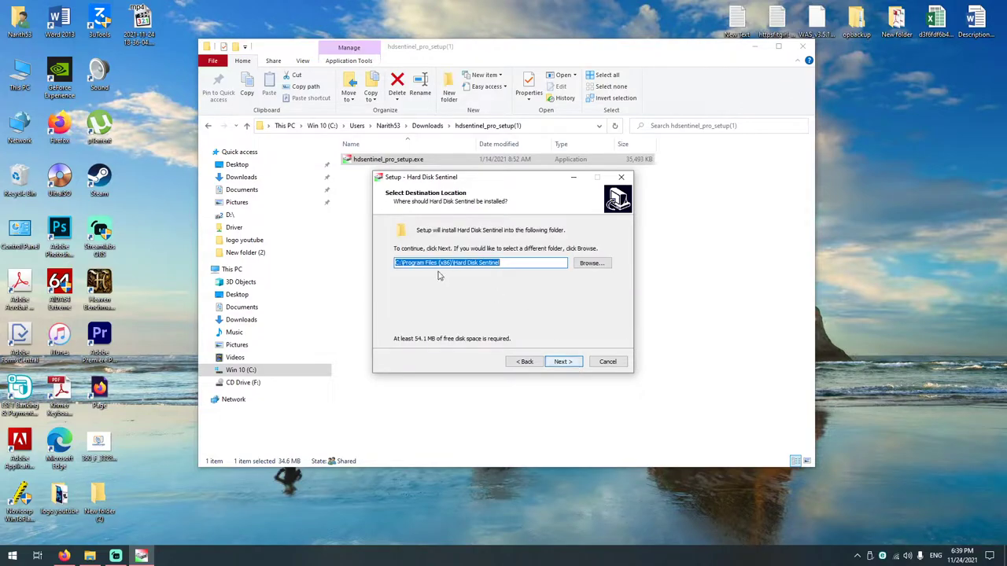
left_click(576, 366)
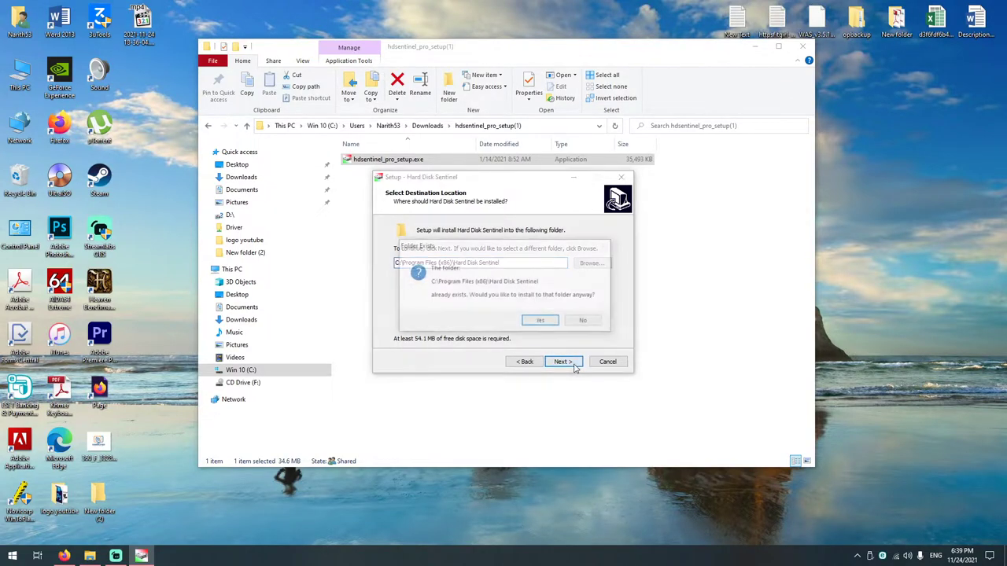
left_click(541, 324)
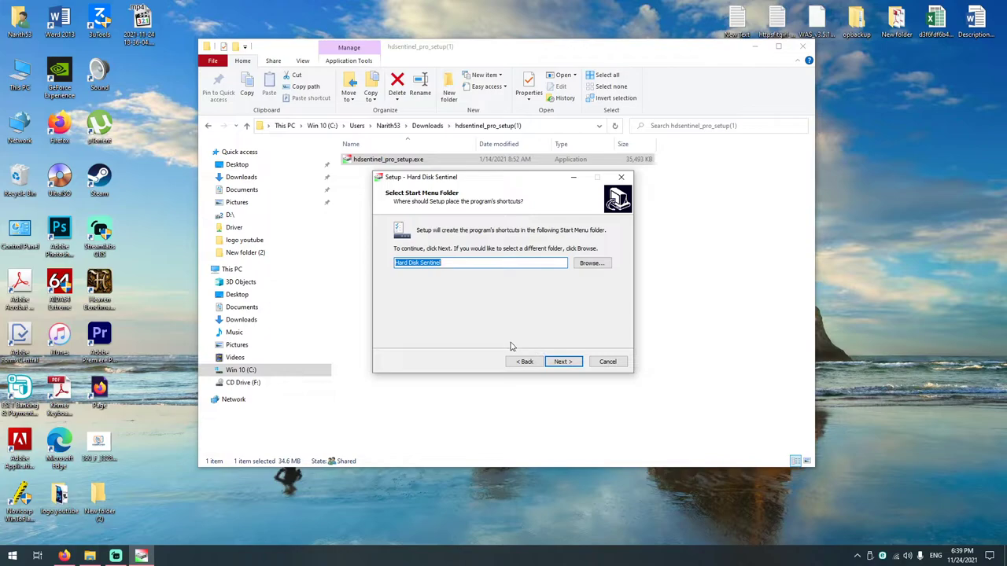
- Install with the Hard Disk Sentinel Start Menu folder and a desktop icon, and finish setup with the program launching
left_click(560, 363)
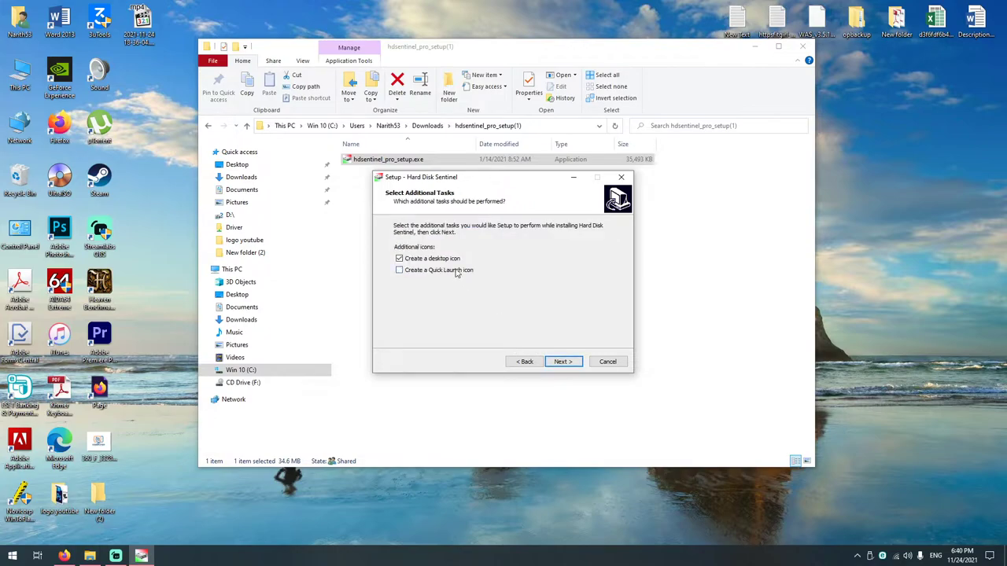
left_click(565, 362)
left_click(565, 362)
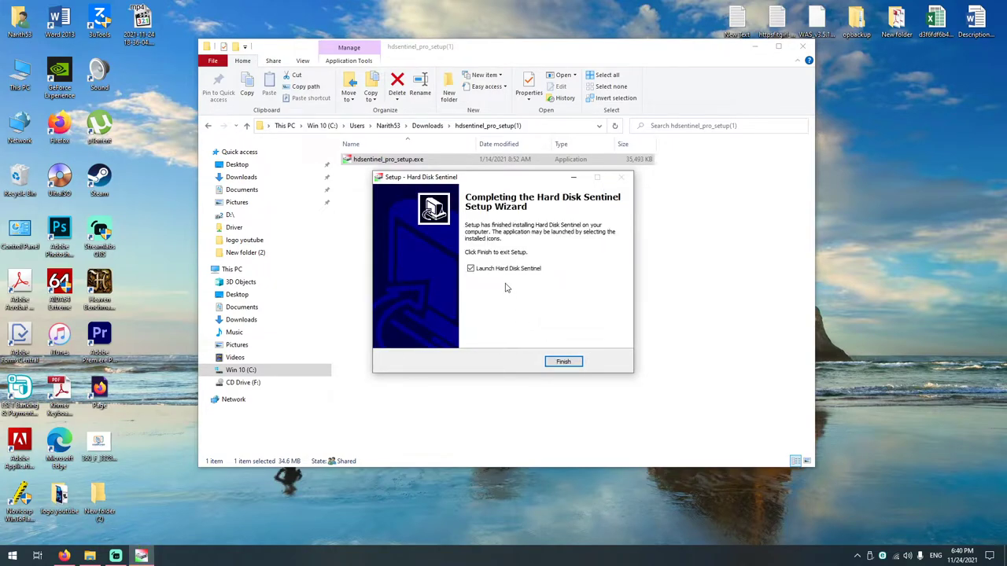
left_click(564, 362)
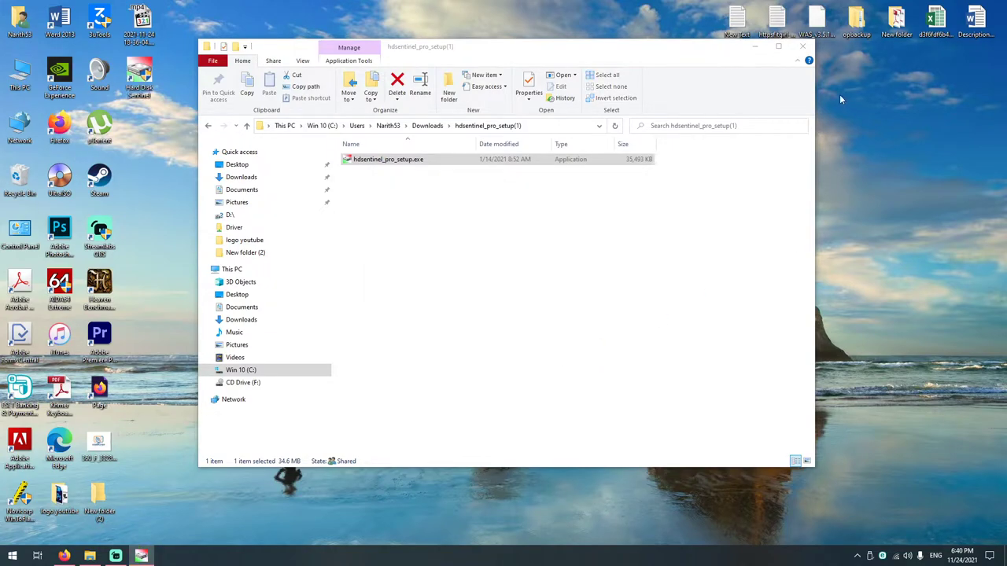
- Close the setup folder window and the evaluation notice, and review the ADATA SU650 drive's health overview
left_click(802, 46)
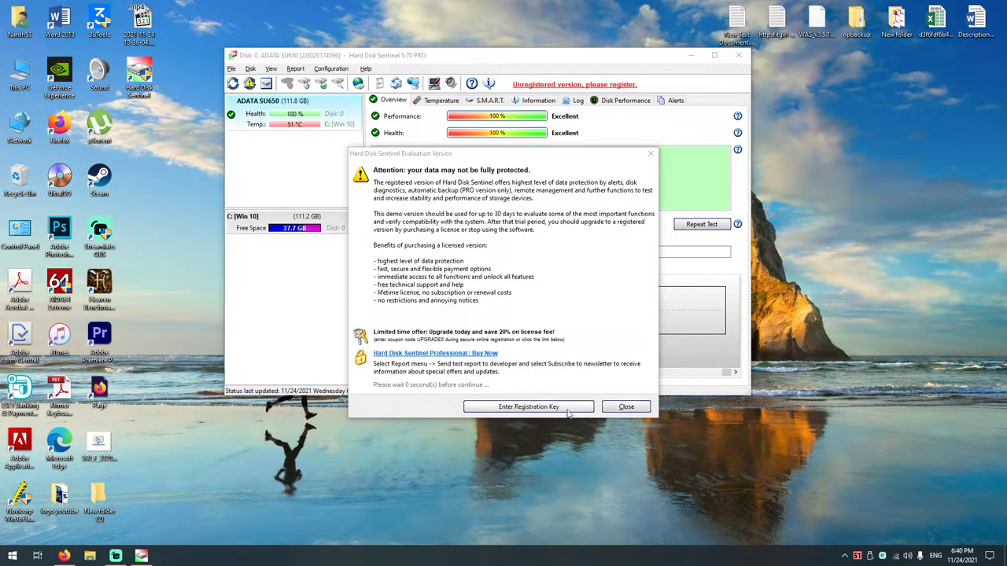
left_click(626, 406)
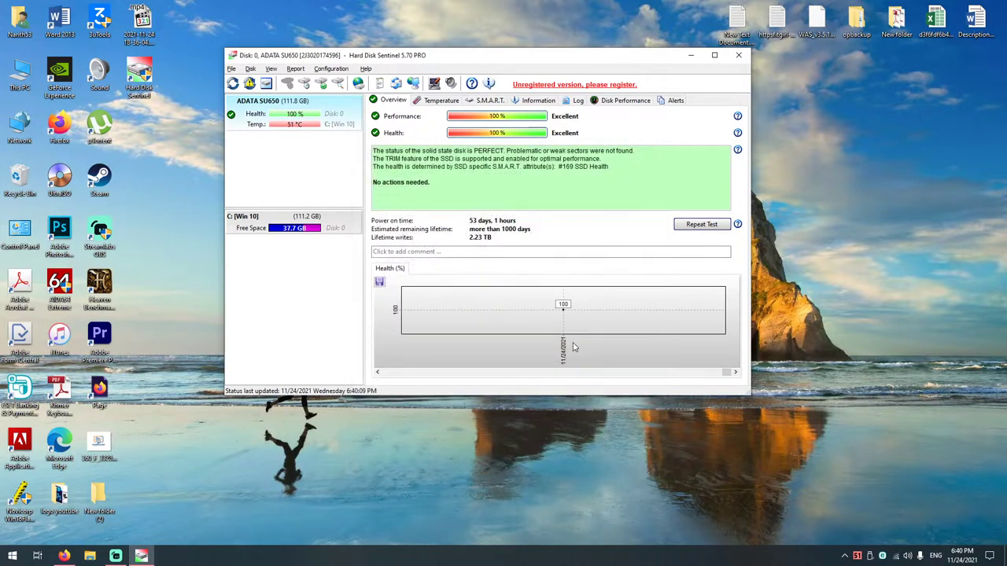
left_click_drag(603, 58, 621, 66)
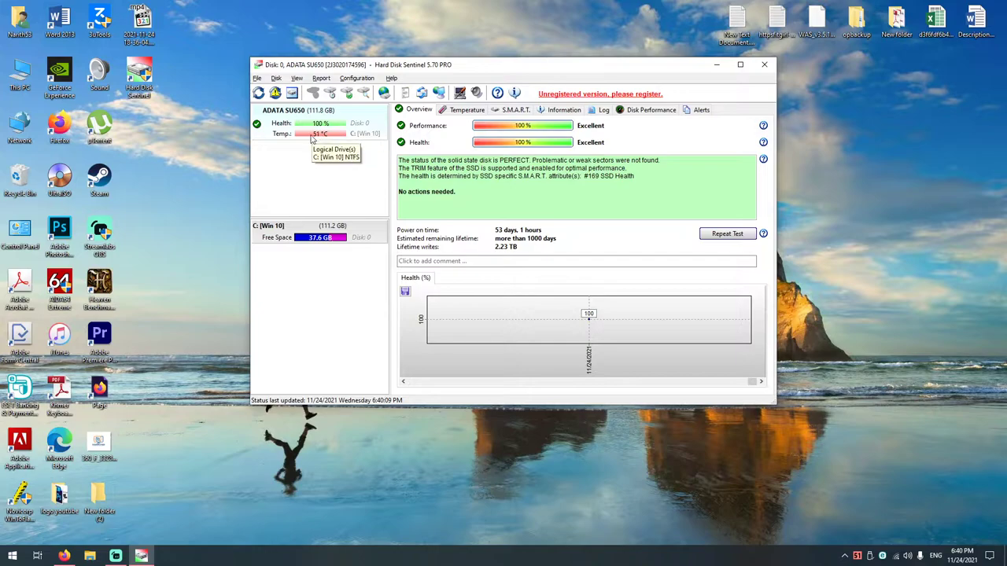
left_click_drag(541, 68, 513, 52)
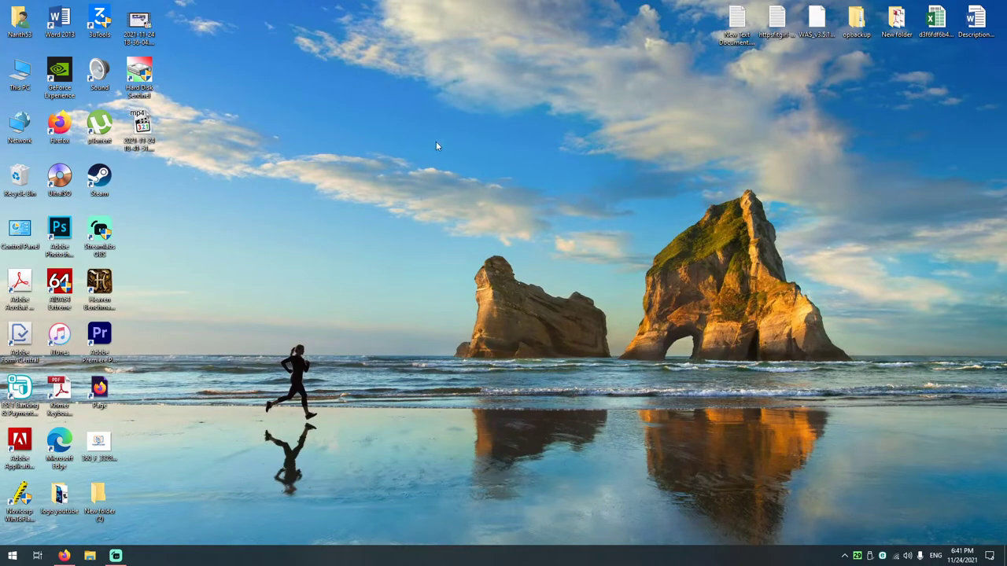
- Check the connected drives in This PC and examine the health overview of the ST500LT012-1DG142 disk in Hard Disk Sentinel
double_click(14, 80)
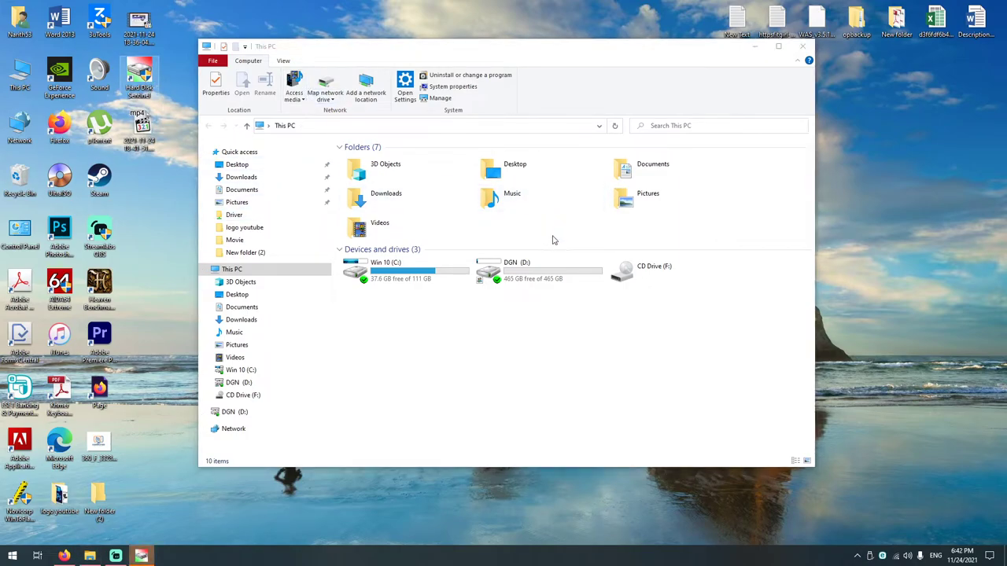
left_click(755, 49)
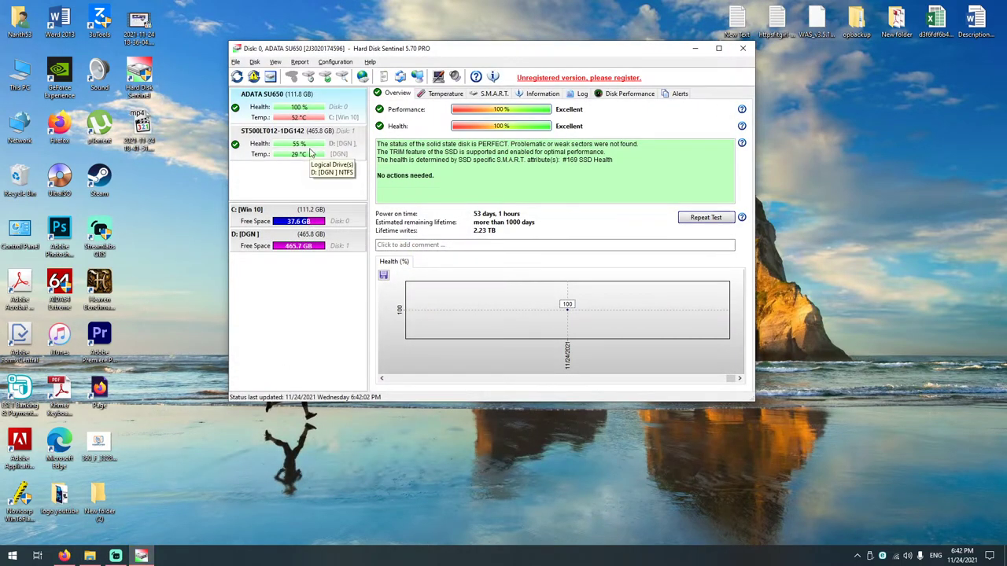
left_click(311, 153)
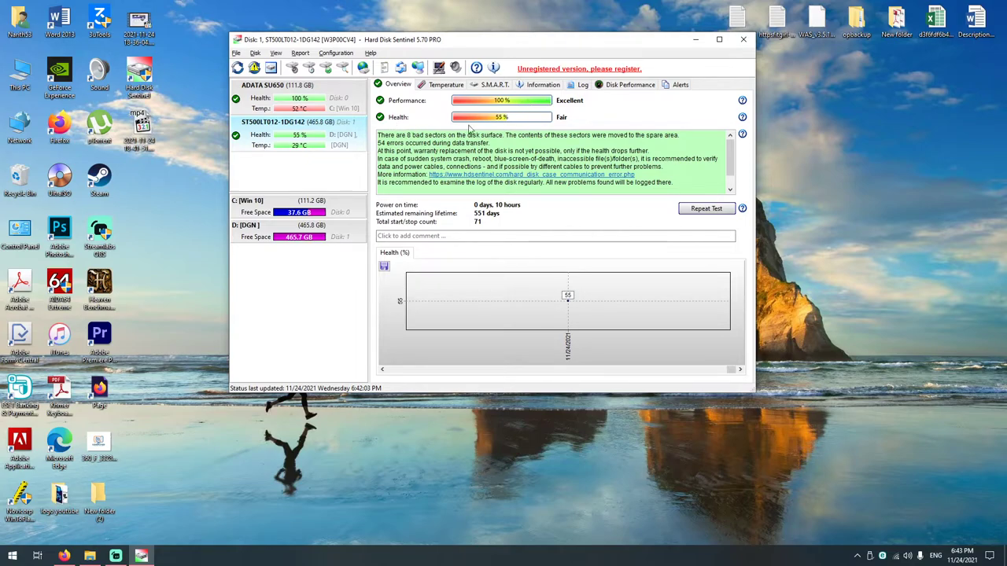
mouse_move(486, 120)
left_click_drag(590, 42, 574, 49)
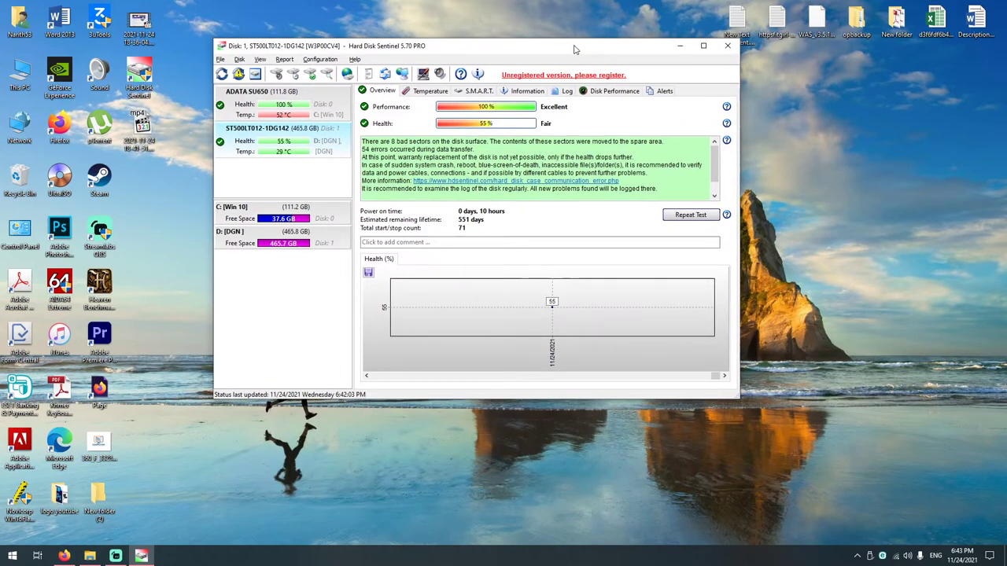